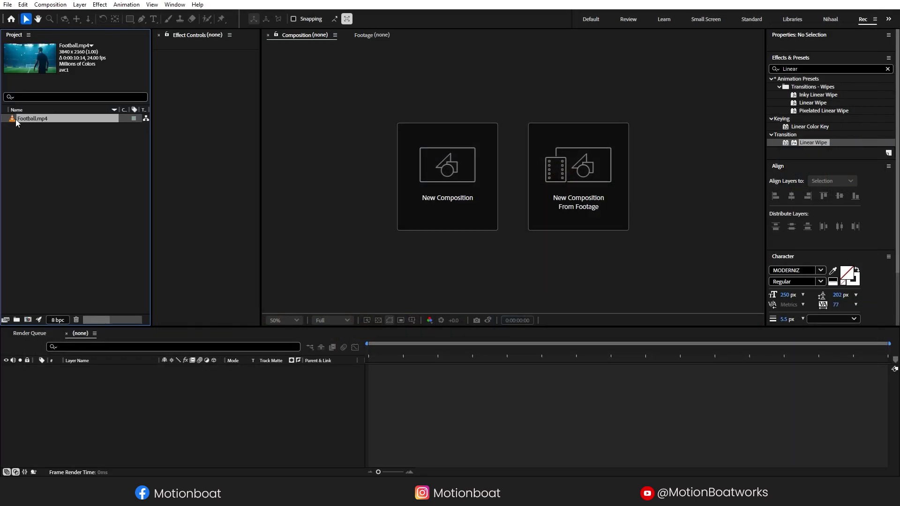
# Create a new composition from the Football.mp4 footage and select its layer.
pyautogui.moveTo(23, 119); pyautogui.dragTo(27, 319)
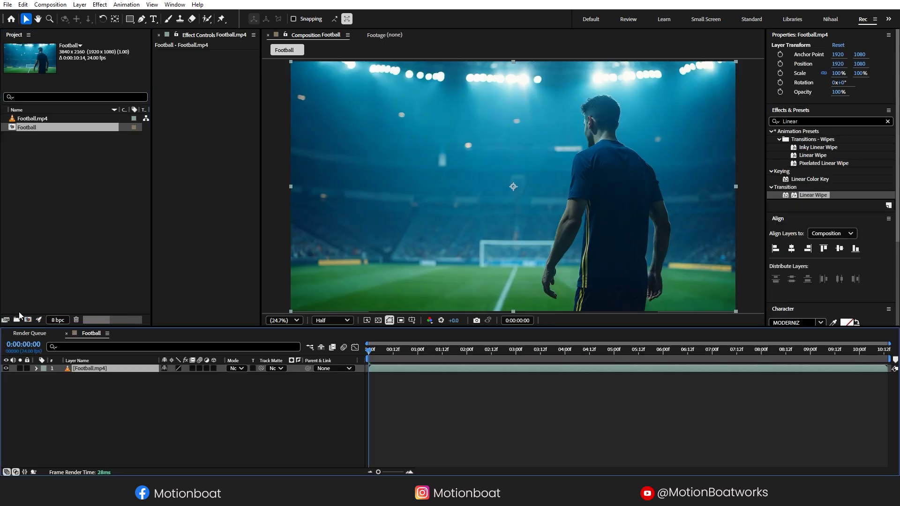
pyautogui.click(83, 381)
pyautogui.click(77, 369)
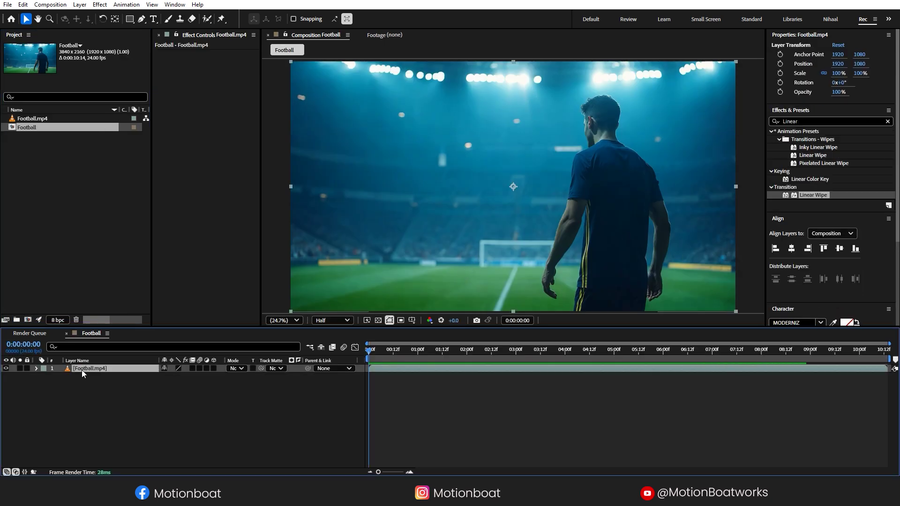
# Open the Football.mp4 layer in its own Layer view and close the Composition view.
pyautogui.doubleClick(82, 369)
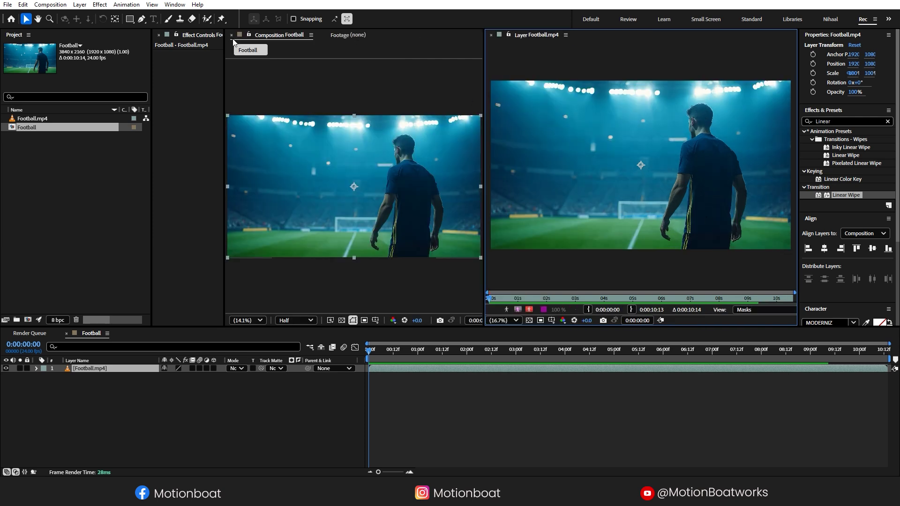
pyautogui.click(232, 35)
pyautogui.click(231, 36)
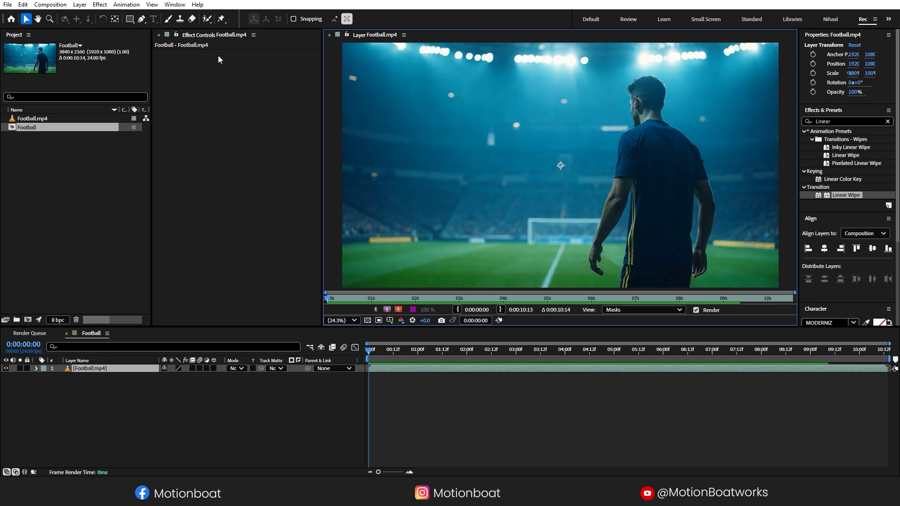
# Use the Roto Brush tool to paint a foreground stroke from the player's head down through his torso.
pyautogui.click(207, 19)
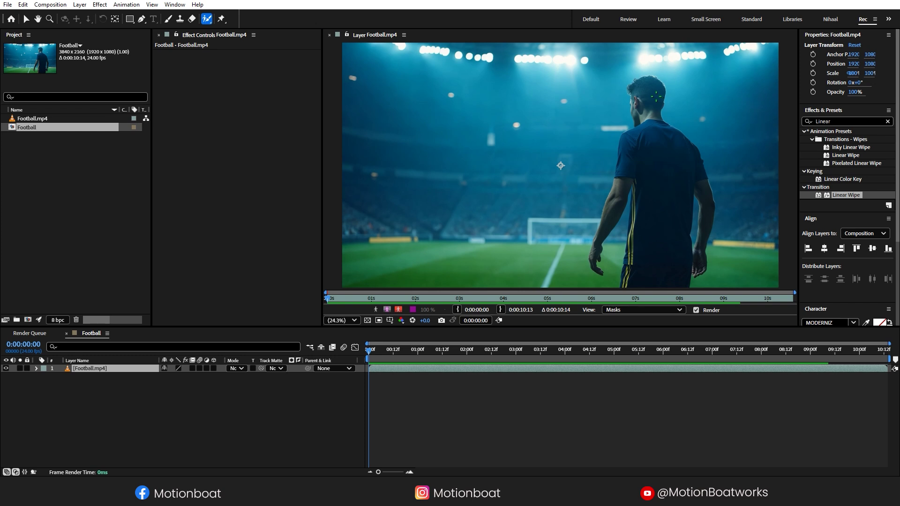
pyautogui.moveTo(655, 96); pyautogui.dragTo(654, 95)
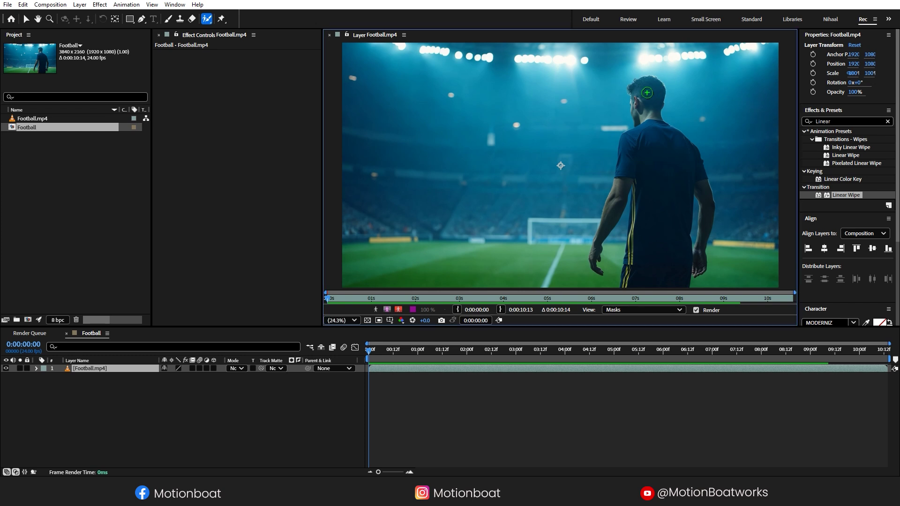
pyautogui.moveTo(649, 88); pyautogui.dragTo(661, 257)
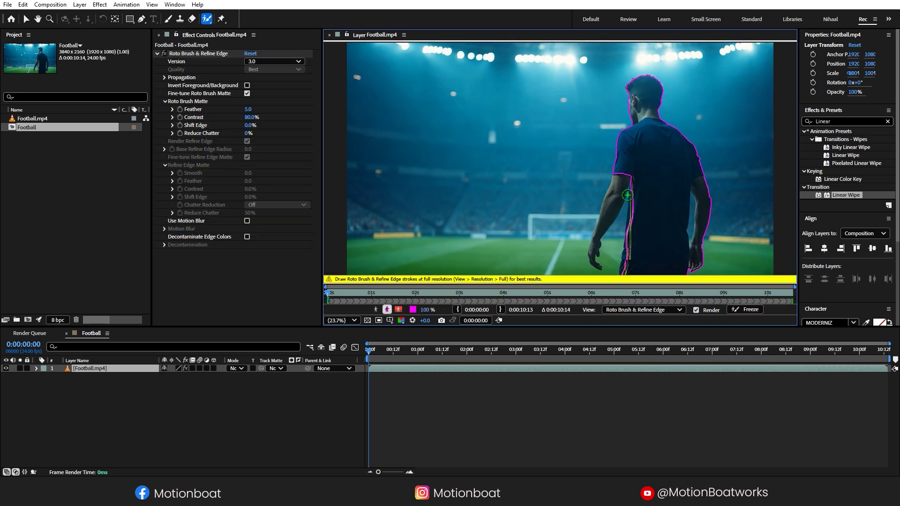
# Extend the Roto Brush selection over the player's left arm and hand and the striped side of his kit.
pyautogui.moveTo(623, 176); pyautogui.dragTo(592, 242)
pyautogui.moveTo(621, 224); pyautogui.dragTo(610, 258)
pyautogui.moveTo(637, 190); pyautogui.dragTo(626, 275)
pyautogui.moveTo(694, 239); pyautogui.dragTo(693, 240)
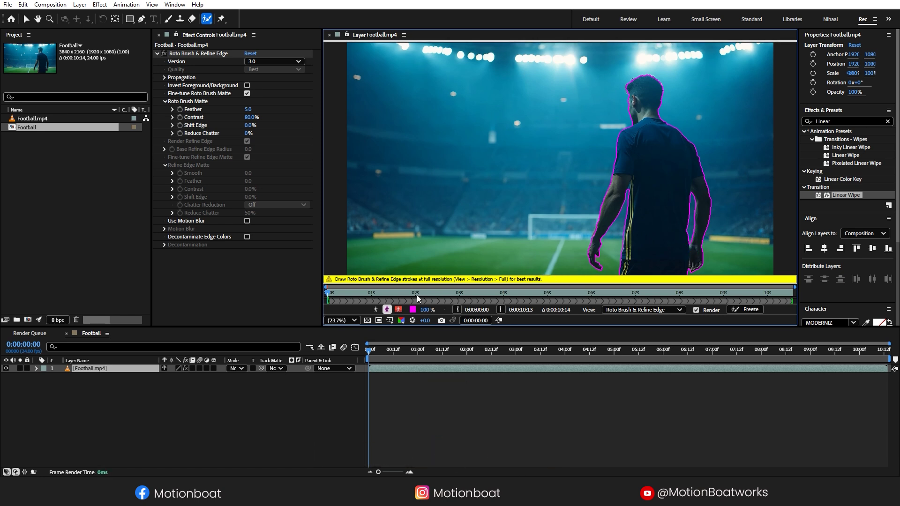
# Check the player's matte in the alpha view and as a cutout, and return to the alpha boundary.
pyautogui.click(375, 309)
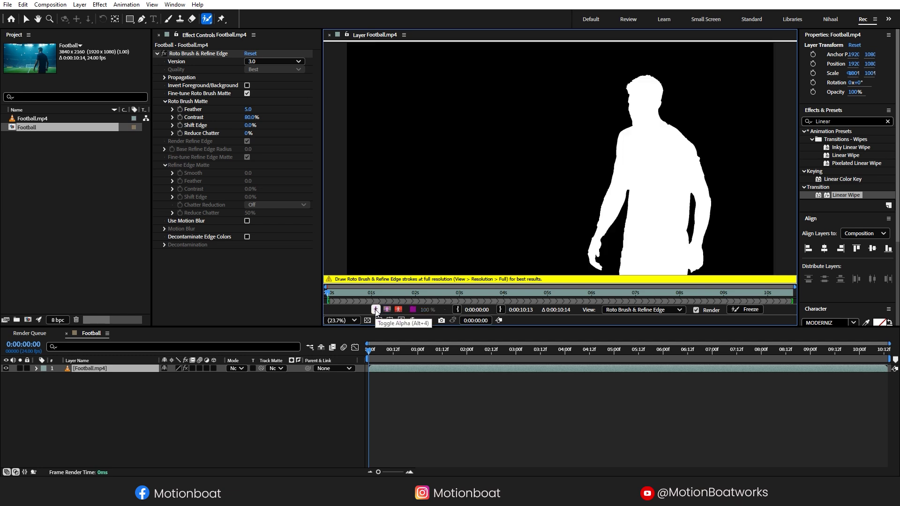
pyautogui.click(387, 309)
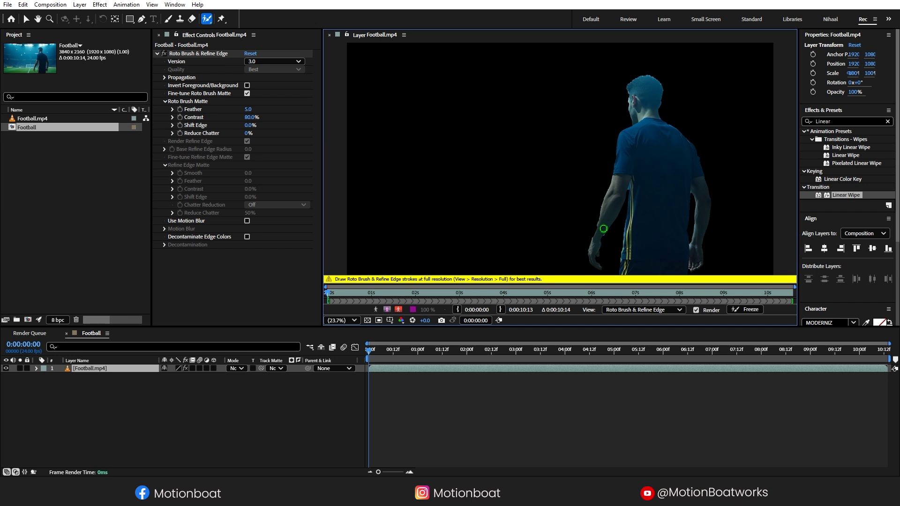
pyautogui.click(387, 309)
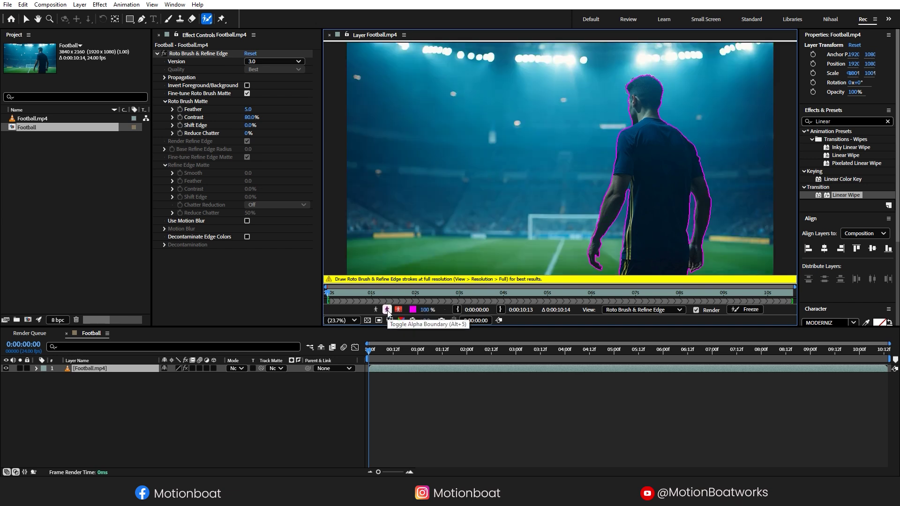
# Add a foreground Roto Brush stroke along the top of the player's hair.
pyautogui.scroll(3, 607, 237)
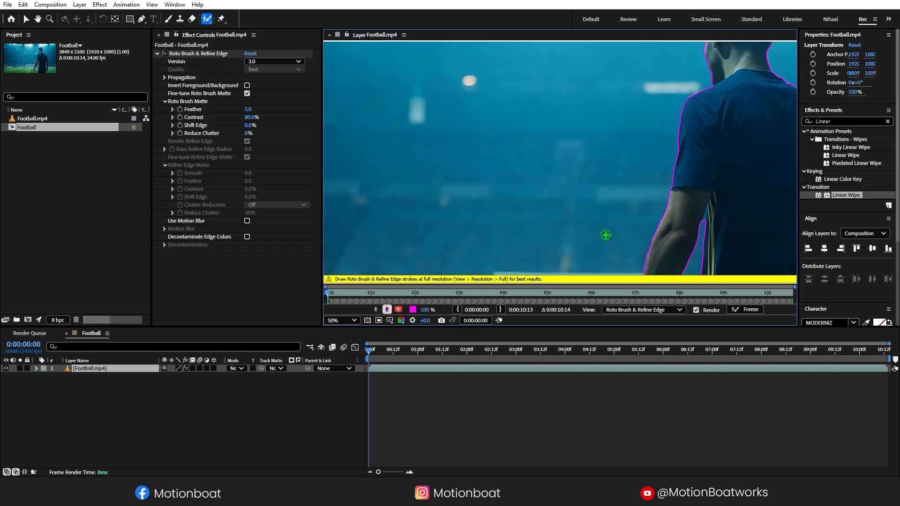
pyautogui.moveTo(606, 213); pyautogui.dragTo(596, 140)
pyautogui.moveTo(578, 186); pyautogui.dragTo(572, 215)
pyautogui.press('h')
pyautogui.moveTo(672, 151)
pyautogui.mouseDown()
pyautogui.moveTo(529, 112)
pyautogui.moveTo(484, 125)
pyautogui.moveTo(489, 195)
pyautogui.mouseUp()
pyautogui.hotkey('alt', 'w')
pyautogui.moveTo(465, 84); pyautogui.dragTo(455, 99)
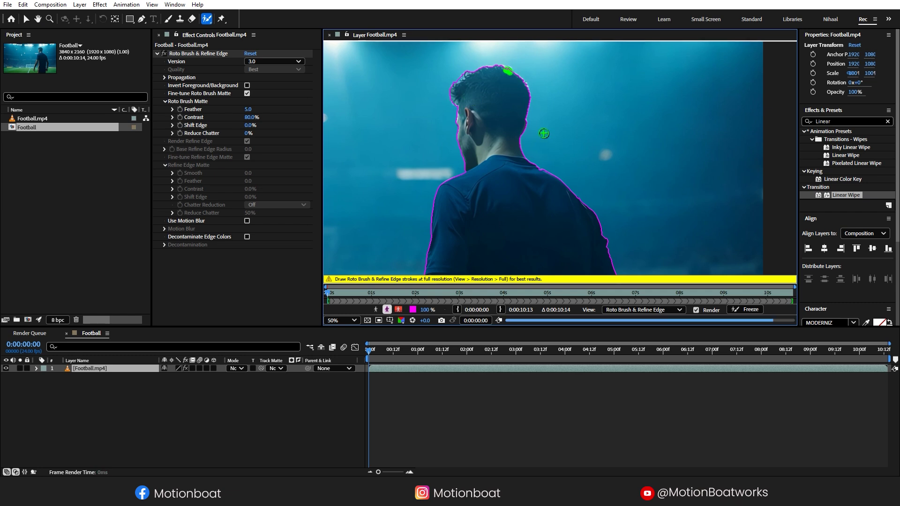
# Subtract the background sliver between the left arm and the jersey stripe, and turn off the alpha boundary overlay.
pyautogui.scroll(-2, 537, 165)
pyautogui.scroll(4, 514, 245)
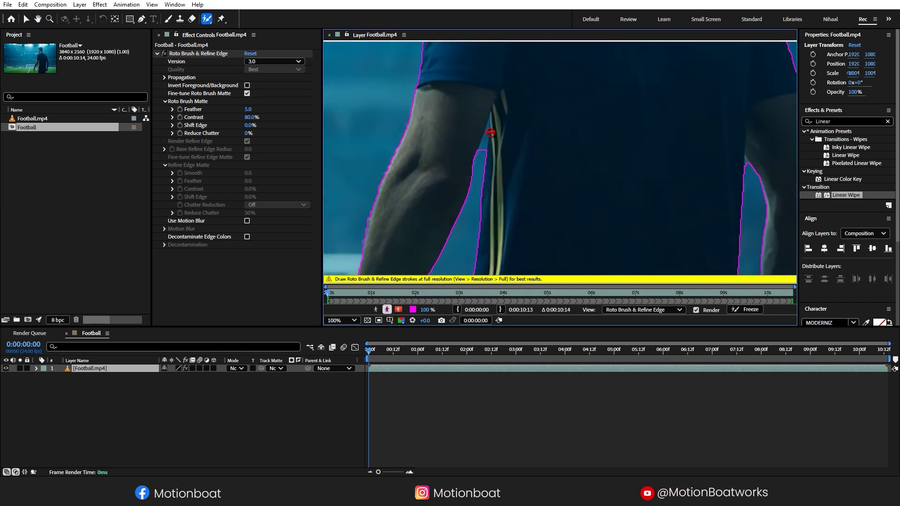
pyautogui.moveTo(495, 145)
pyautogui.mouseDown()
pyautogui.moveTo(494, 138)
pyautogui.moveTo(496, 148)
pyautogui.mouseUp()
pyautogui.scroll(-3, 554, 134)
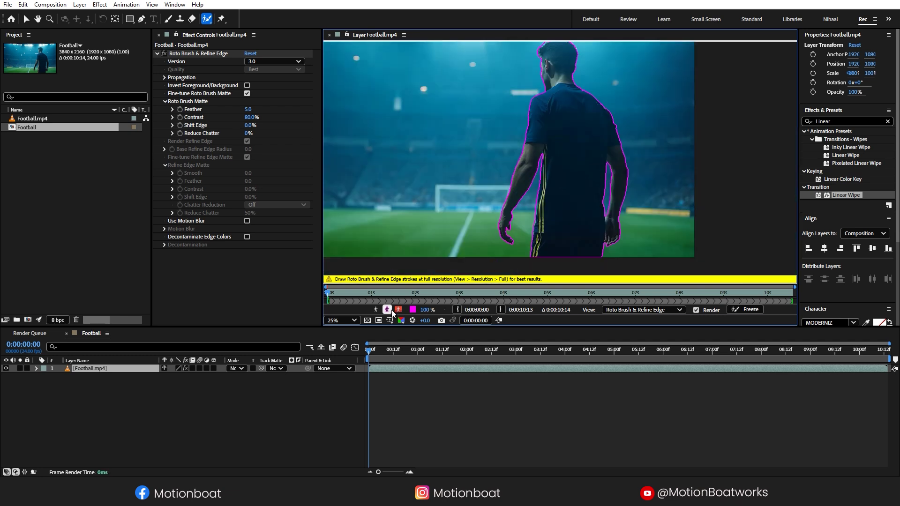
pyautogui.hotkey('alt', '5')
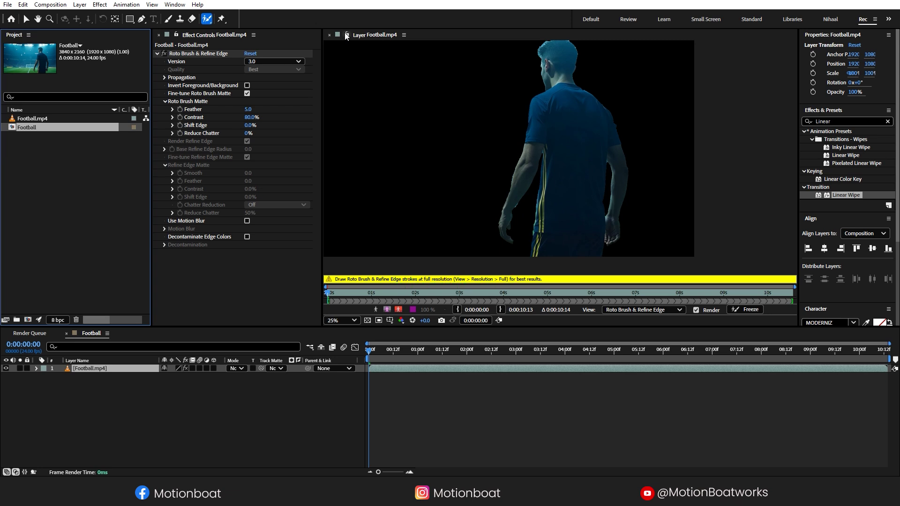
# Reopen the Football Composition view beside the Layer view and set its preview resolution to Full.
pyautogui.click(175, 4)
pyautogui.click(229, 354)
pyautogui.moveTo(454, 42); pyautogui.dragTo(414, 37)
pyautogui.click(552, 37)
pyautogui.click(445, 35)
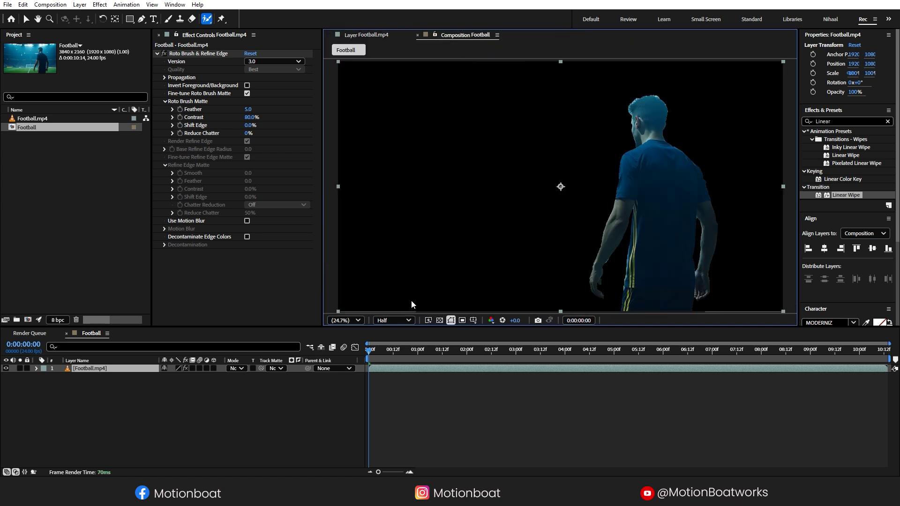
pyautogui.click(389, 320)
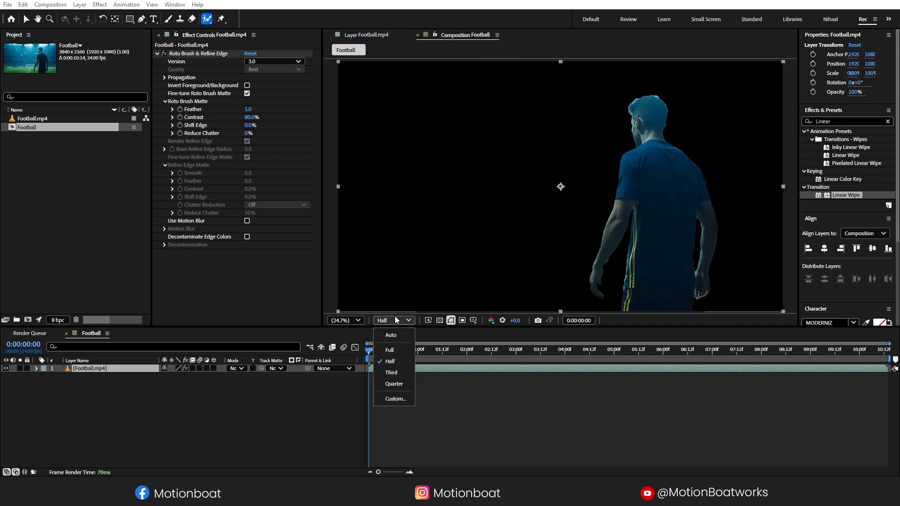
pyautogui.click(395, 351)
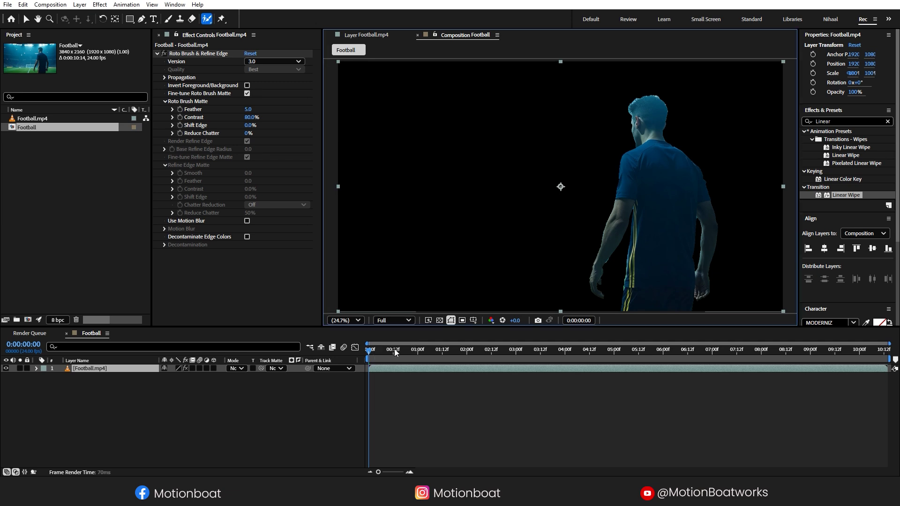
# Return to the Football.mp4 Layer view and show the alpha boundary around the player's left arm.
pyautogui.click(374, 35)
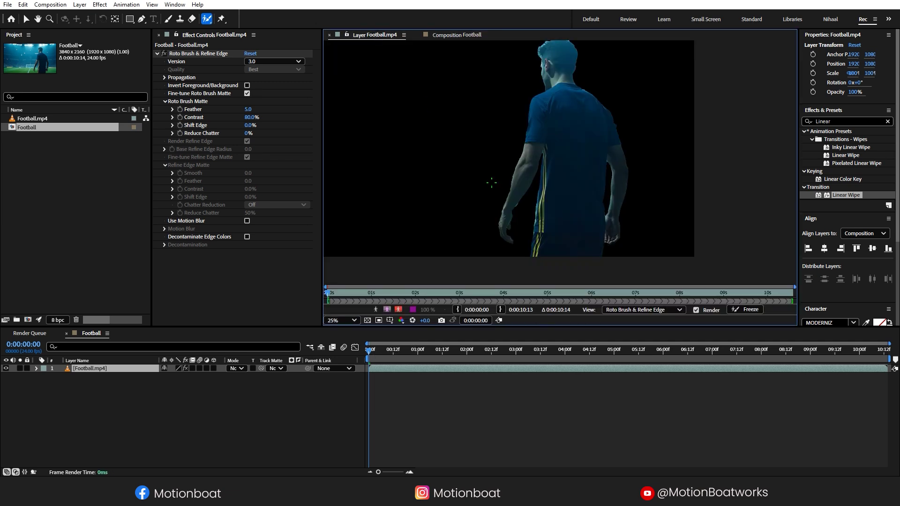
pyautogui.scroll(2, 603, 232)
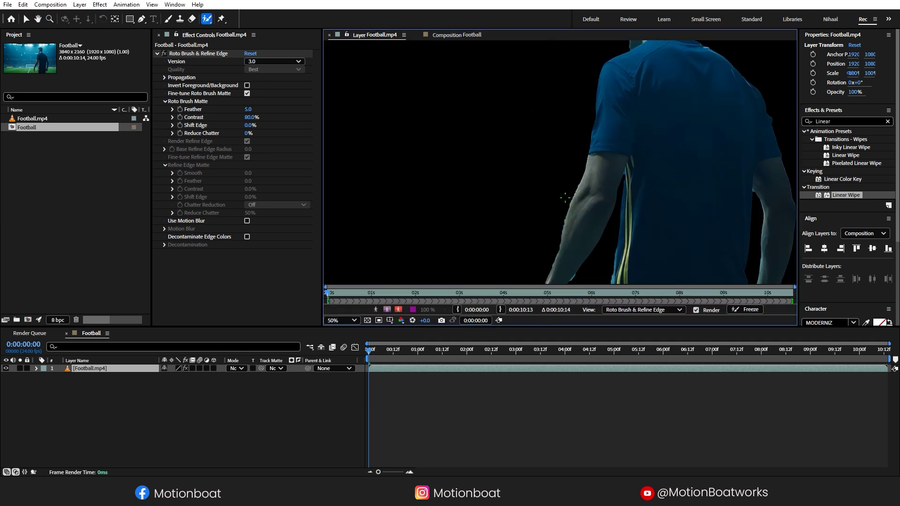
pyautogui.moveTo(603, 231); pyautogui.dragTo(542, 144)
pyautogui.click(258, 347)
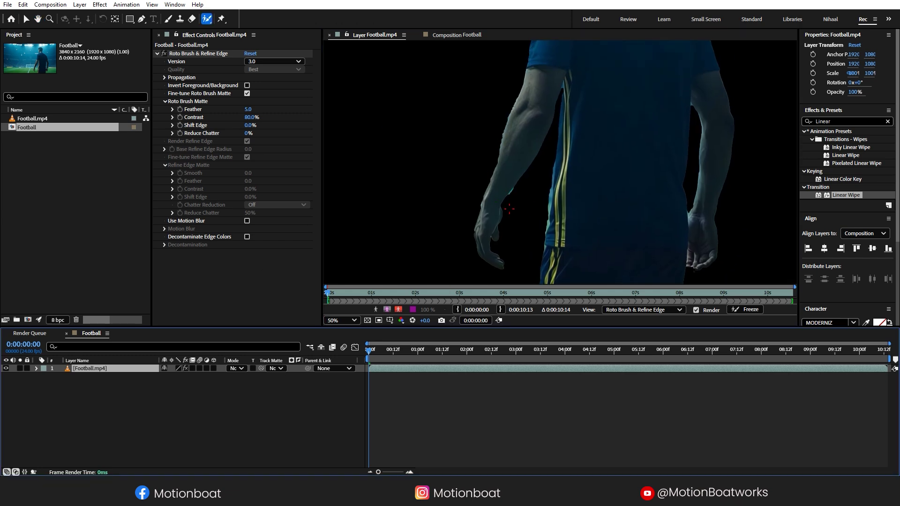
pyautogui.click(387, 310)
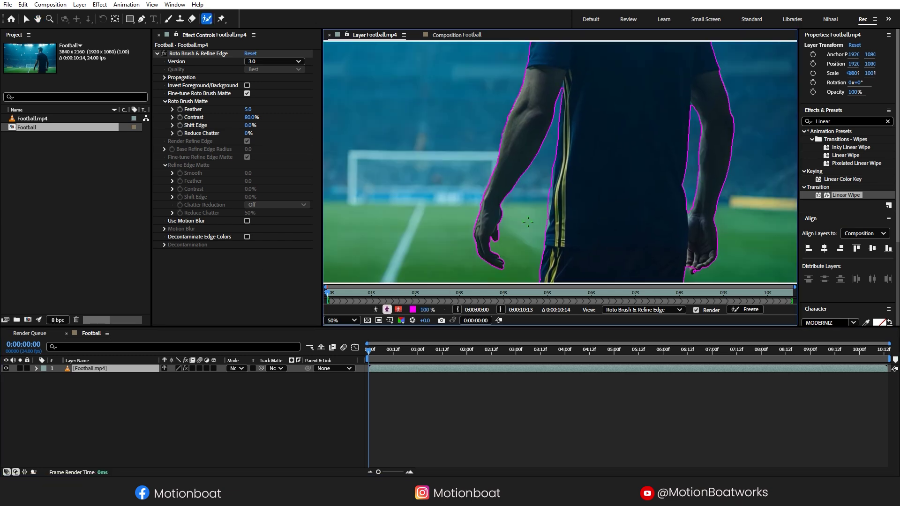
# Refine the roto boundary along the outer edge of the left forearm, subtracting background, and fit the frame in view.
pyautogui.scroll(4, 496, 183)
pyautogui.moveTo(504, 185); pyautogui.dragTo(481, 219)
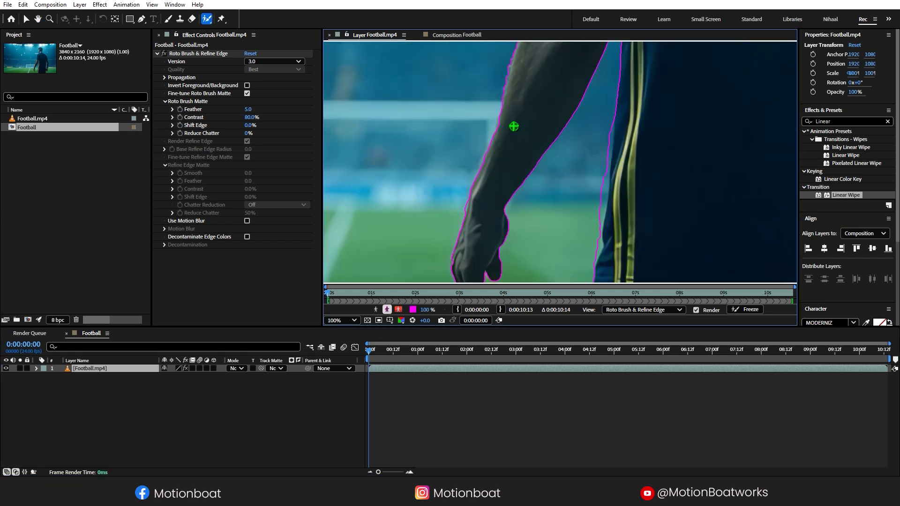
pyautogui.moveTo(443, 81); pyautogui.dragTo(385, 219)
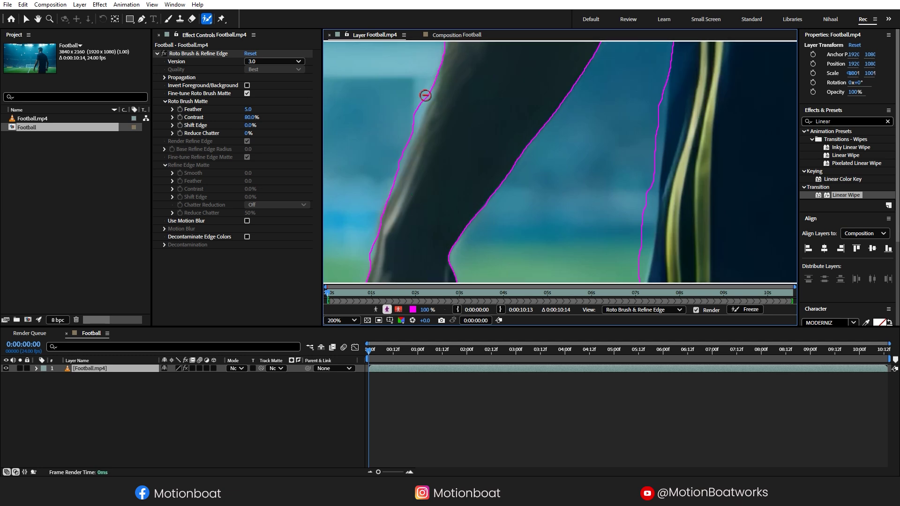
pyautogui.moveTo(425, 93); pyautogui.dragTo(399, 149)
pyautogui.moveTo(370, 245)
pyautogui.mouseDown()
pyautogui.moveTo(417, 165)
pyautogui.moveTo(400, 205)
pyautogui.mouseUp()
pyautogui.scroll(-5, 490, 161)
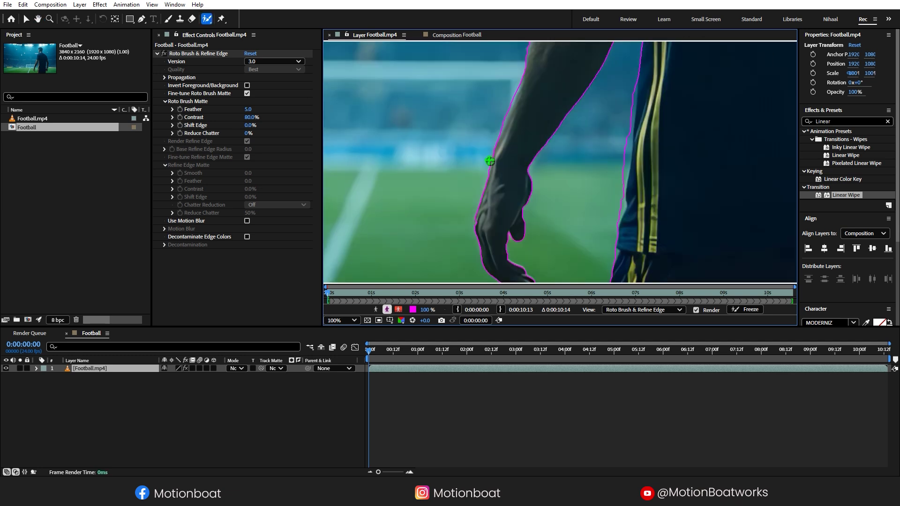
pyautogui.scroll(1, 490, 161)
pyautogui.click(342, 320)
pyautogui.click(347, 135)
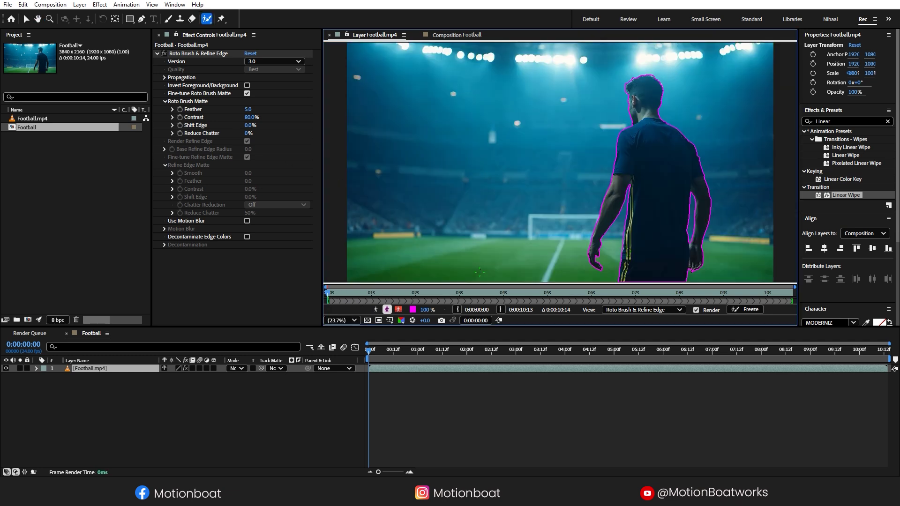
# Display the player as a cutout, deselect the layer and preview the Roto Brush propagation up to 0:00:01:20.
pyautogui.click(376, 309)
pyautogui.click(376, 309)
pyautogui.press('F2')
pyautogui.press('space')
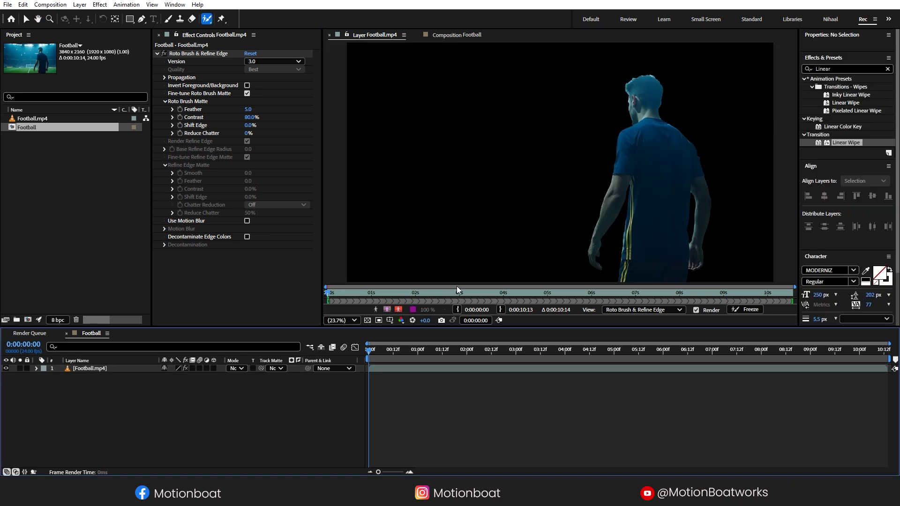
pyautogui.press('space')
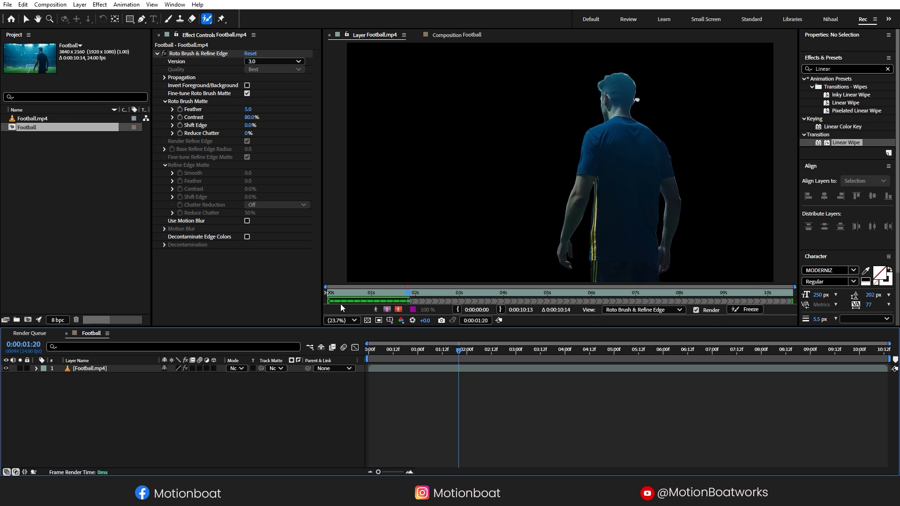
# Go back to 0:00:01:12, select the Football.mp4 layer and show the alpha boundary close up around the player's head.
pyautogui.moveTo(409, 297); pyautogui.dragTo(393, 294)
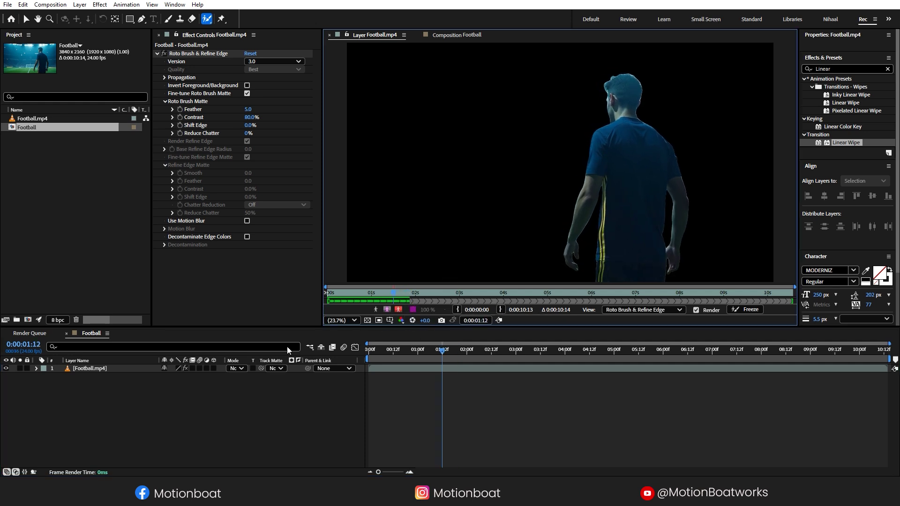
pyautogui.click(105, 370)
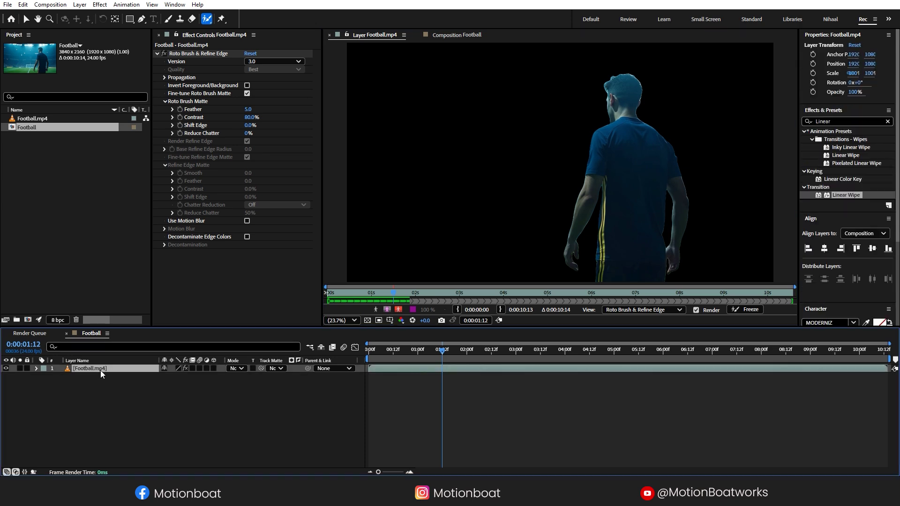
pyautogui.scroll(1, 609, 123)
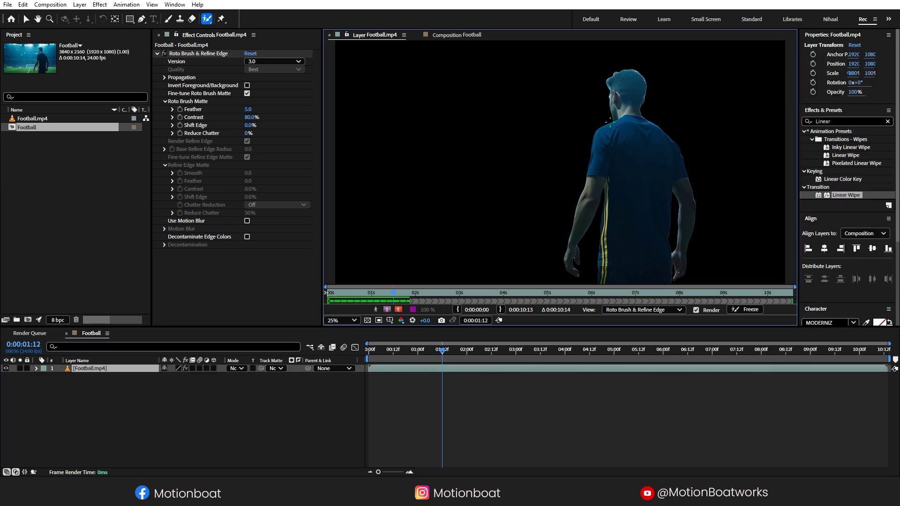
pyautogui.click(387, 310)
pyautogui.scroll(2, 656, 164)
pyautogui.press('space')
pyautogui.moveTo(656, 178); pyautogui.dragTo(511, 178)
pyautogui.scroll(2, 543, 140)
pyautogui.moveTo(505, 144); pyautogui.dragTo(520, 150)
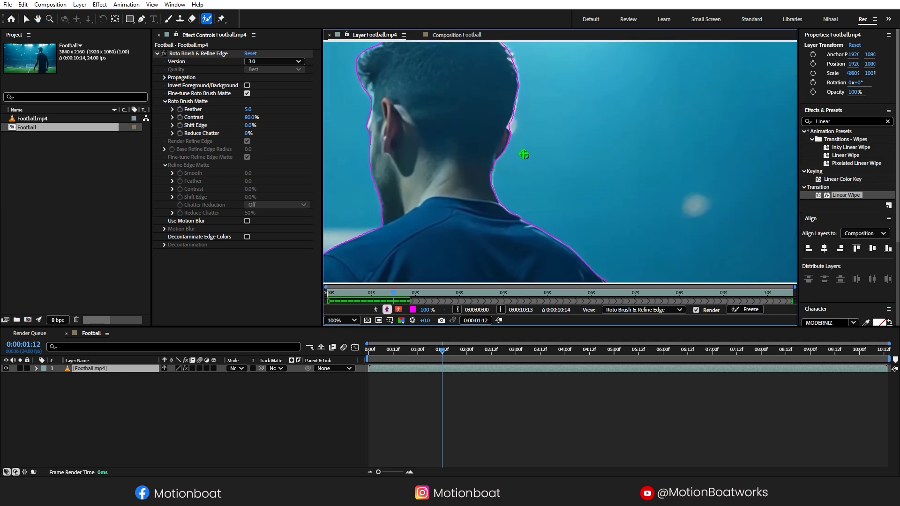
# At 0:00:01:13, subtract the bright background spot behind the player's neck from the selection, and advance to 0:00:01:15.
pyautogui.press('pagedown')
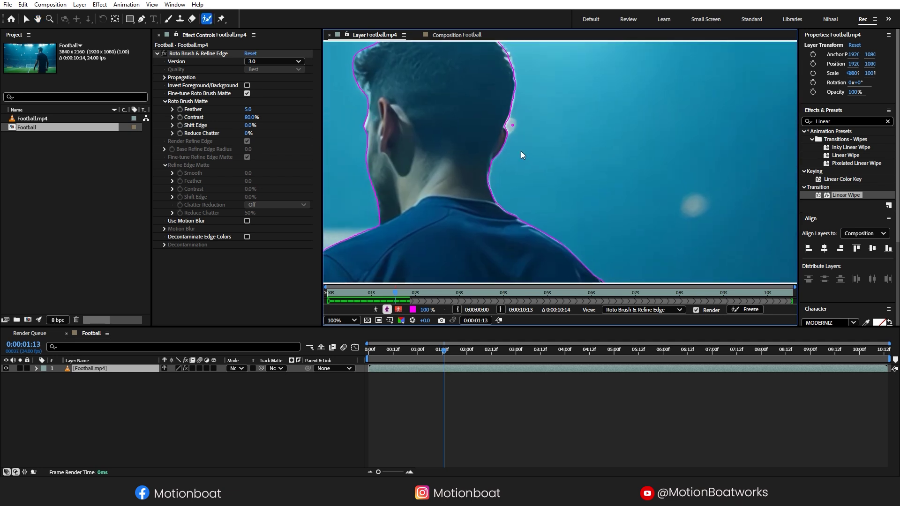
pyautogui.keyDown('alt'); pyautogui.click(516, 128); pyautogui.keyUp('alt')
pyautogui.press('pagedown')
pyautogui.press('pagedown')
pyautogui.press('pagedown')
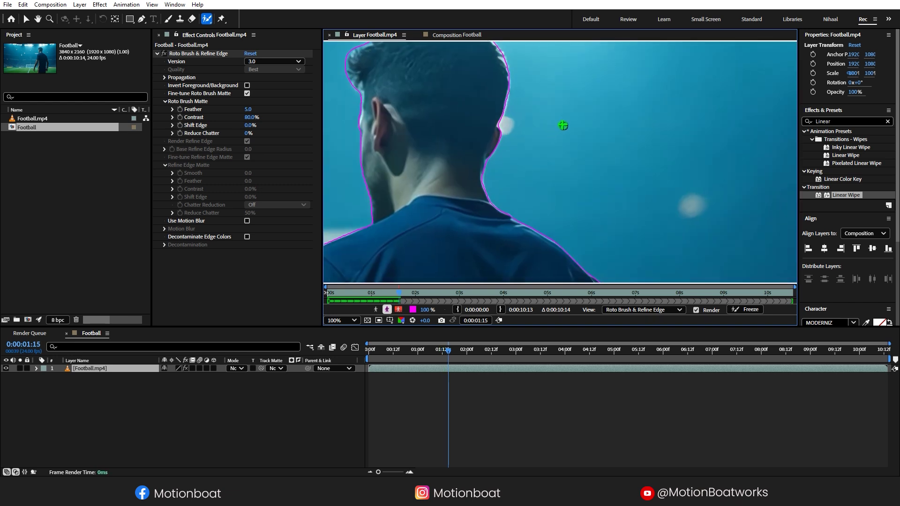
# From 0:00:01:16, fit the whole frame in the viewer and play the clip to propagate the Roto Brush selection through the footage.
pyautogui.scroll(-4, 601, 149)
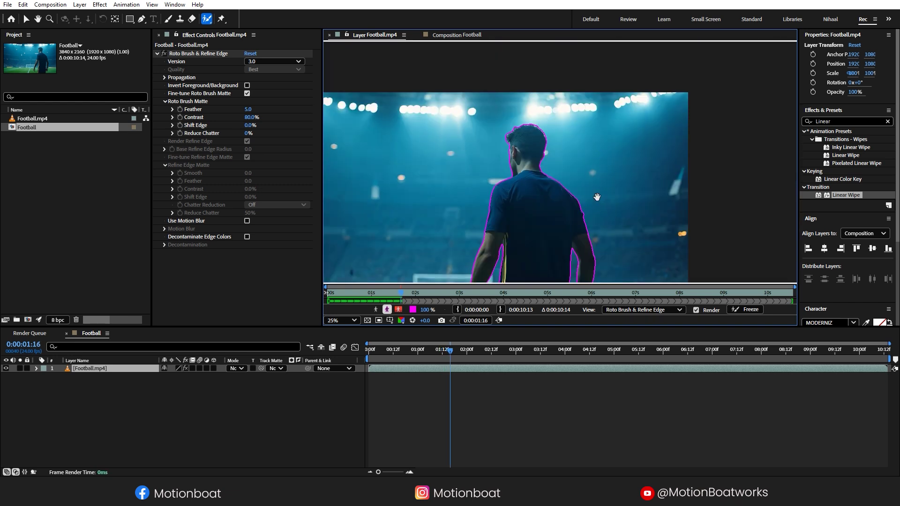
pyautogui.moveTo(600, 192); pyautogui.dragTo(675, 129)
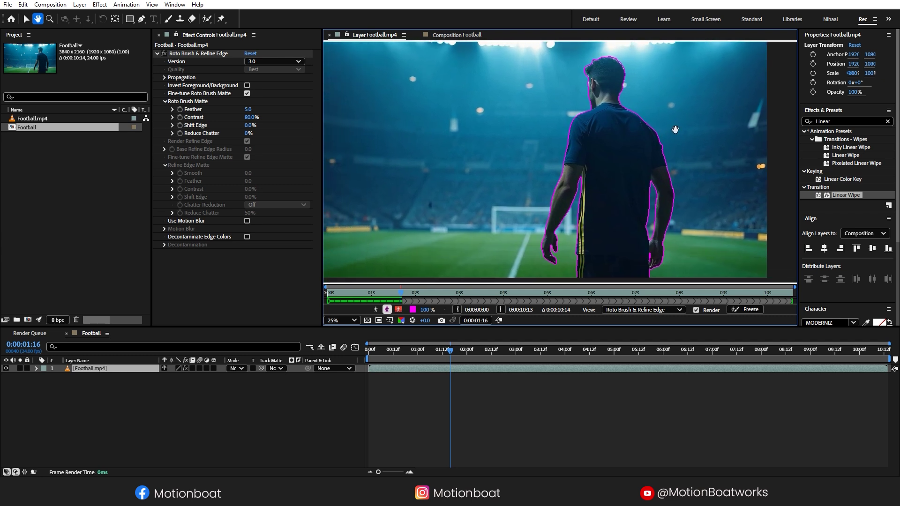
pyautogui.click(341, 320)
pyautogui.click(339, 134)
pyautogui.press('space')
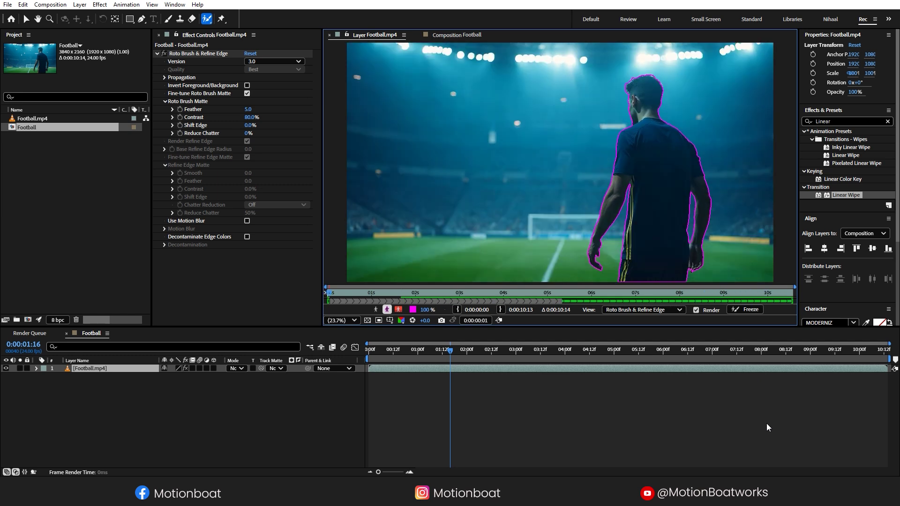
# Stop playback, return to the first frame and freeze the Roto Brush matte for the whole clip.
pyautogui.press('space')
pyautogui.moveTo(336, 294); pyautogui.dragTo(322, 295)
pyautogui.click(746, 309)
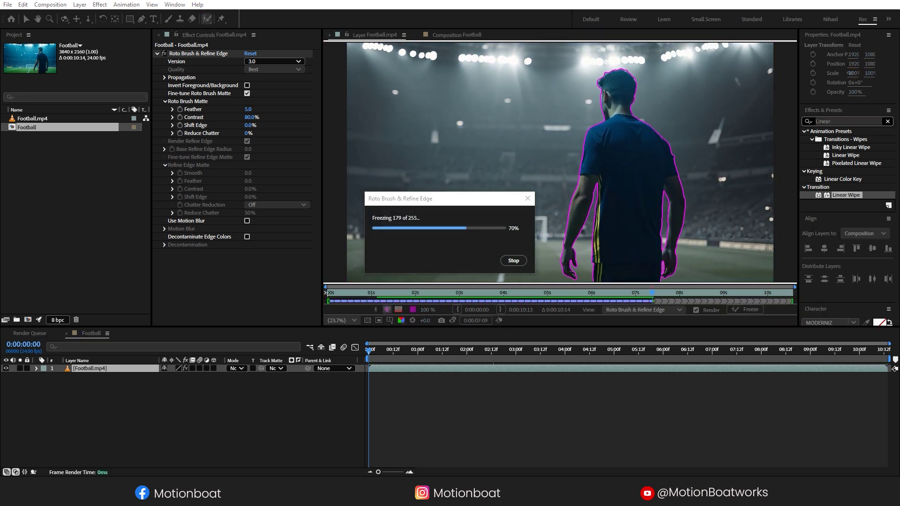
# Show the Football composition with the cutout layer and collapse its Roto Brush & Refine Edge settings.
pyautogui.click(457, 35)
pyautogui.click(89, 380)
pyautogui.click(94, 370)
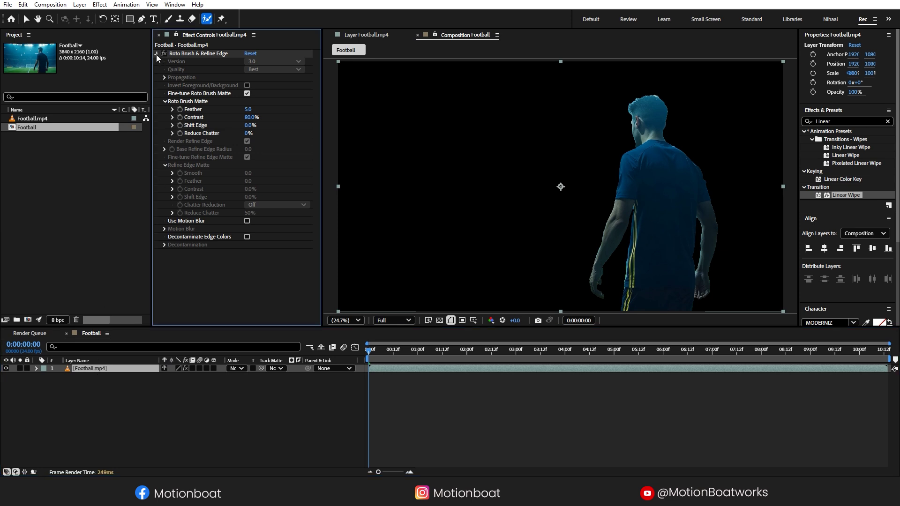
pyautogui.click(157, 54)
pyautogui.click(57, 390)
# Duplicate the Football.mp4 layer, then delete Roto Brush & Refine Edge from the lower copy to restore the stadium background.
pyautogui.click(82, 368)
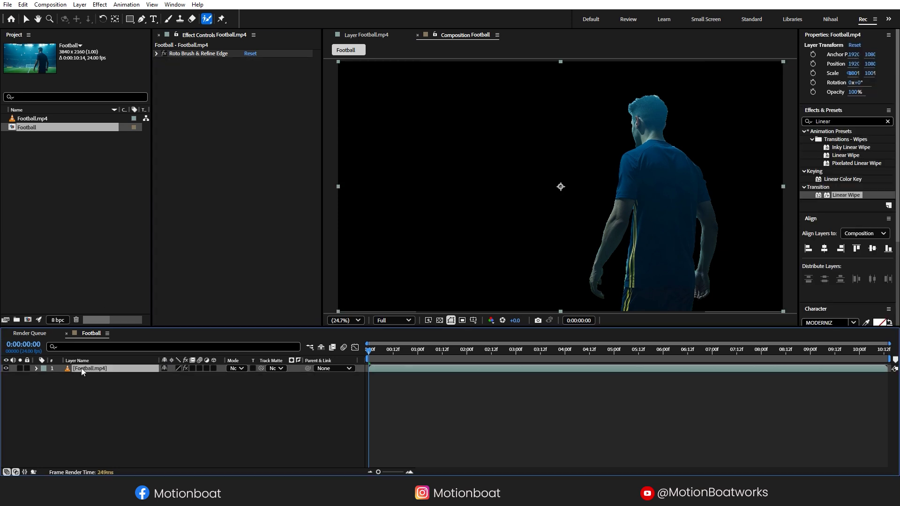
pyautogui.hotkey('ctrl', 'd')
pyautogui.click(86, 388)
pyautogui.click(87, 377)
pyautogui.click(158, 54)
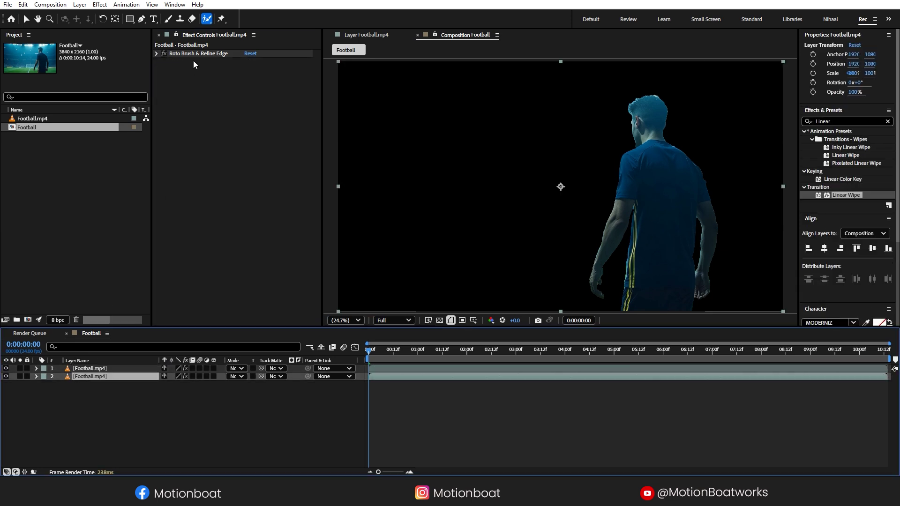
pyautogui.click(193, 53)
pyautogui.press('Delete')
pyautogui.click(98, 418)
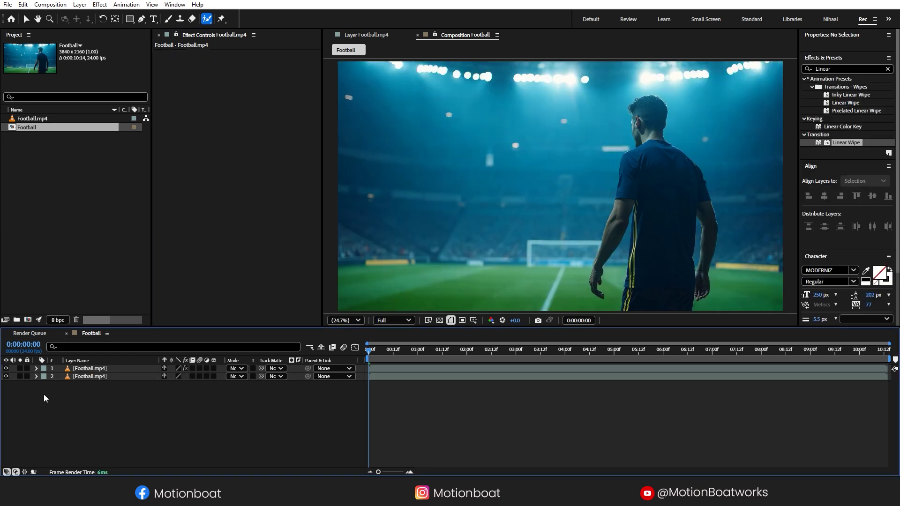
pyautogui.click(5, 376)
pyautogui.click(6, 377)
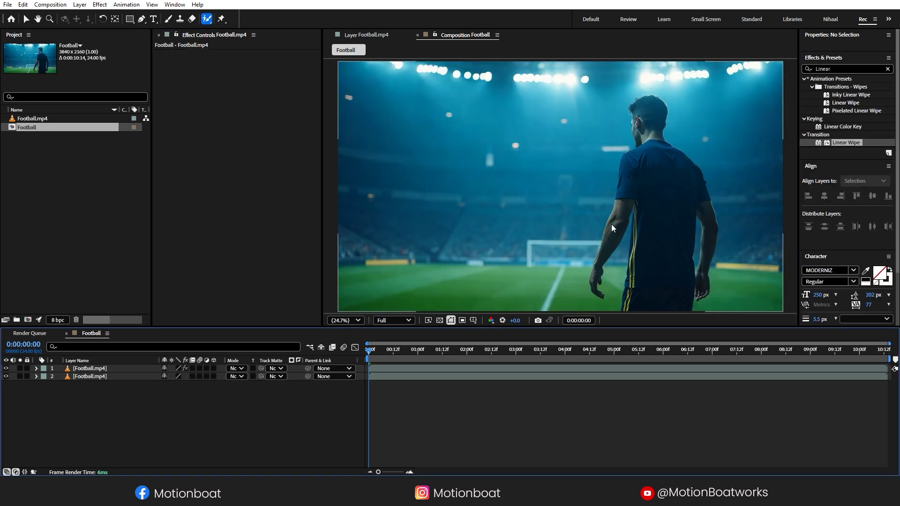
# Add a text layer reading FOOTBALL over the stadium, beside the player.
pyautogui.click(154, 19)
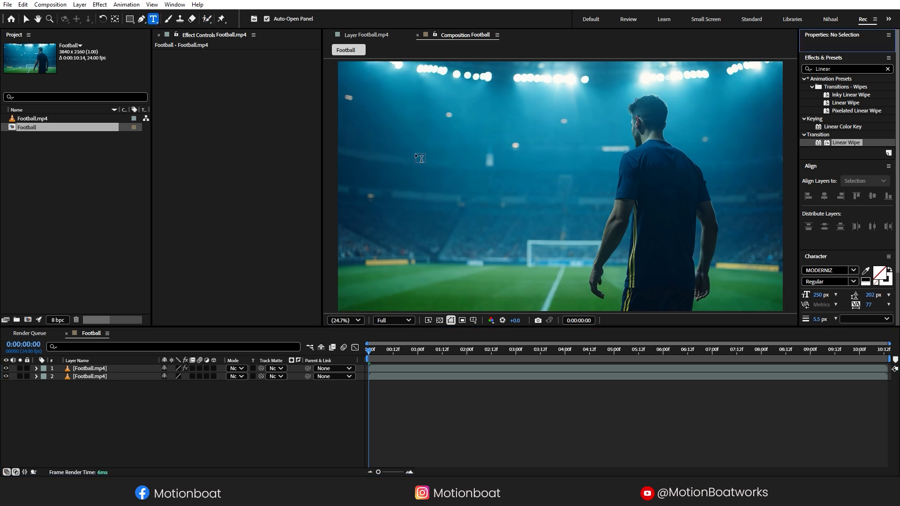
pyautogui.click(416, 159)
pyautogui.write('FOOTBALL')
pyautogui.click(26, 19)
# Enlarge the FOOTBALL text to 380 px and position it across the player's shoulders.
pyautogui.click(833, 147)
pyautogui.write('300')
pyautogui.press('Return')
pyautogui.moveTo(830, 148); pyautogui.dragTo(868, 148)
pyautogui.click(26, 19)
pyautogui.moveTo(623, 141); pyautogui.dragTo(607, 167)
# Duplicate the FOOTBALL text layer and place the copy between the player cutout and the background footage.
pyautogui.click(78, 373)
pyautogui.hotkey('ctrl', 'd')
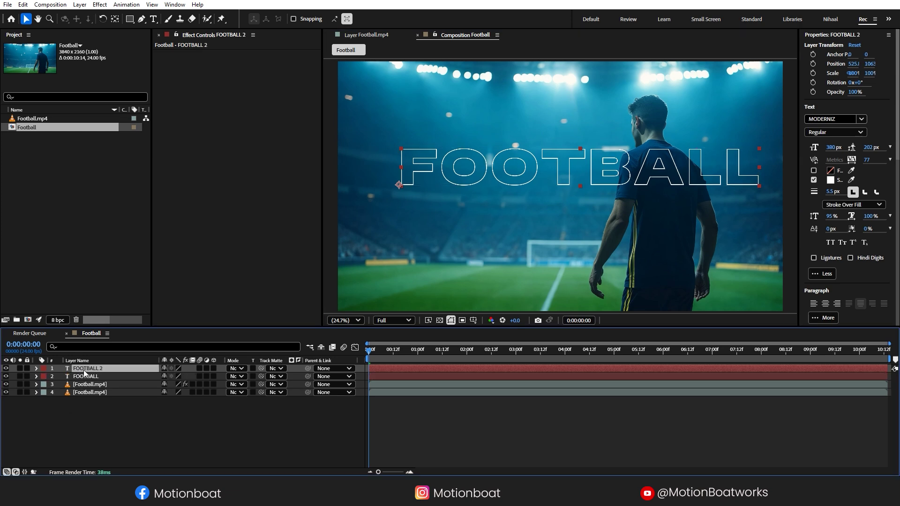
pyautogui.moveTo(88, 379); pyautogui.dragTo(85, 389)
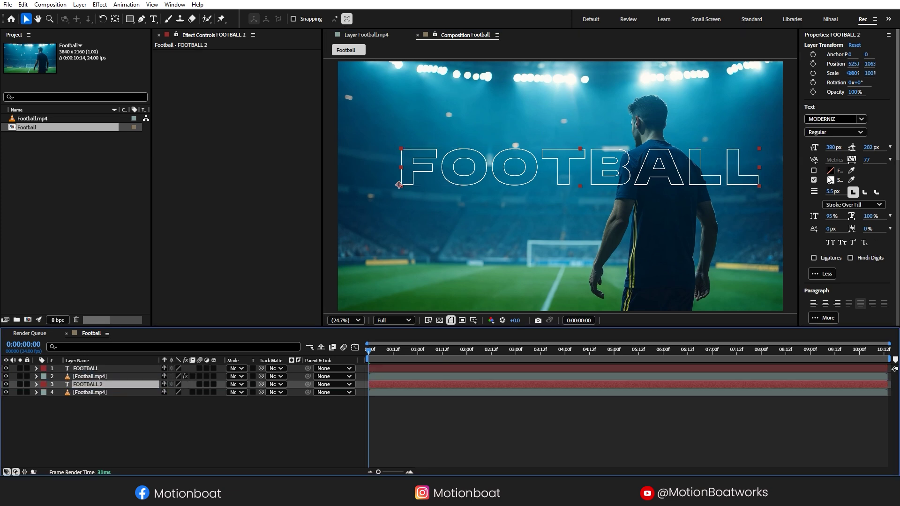
# Give the FOOTBALL 2 text behind the player a solid white fill without a stroke, and preview the composition.
pyautogui.click(813, 171)
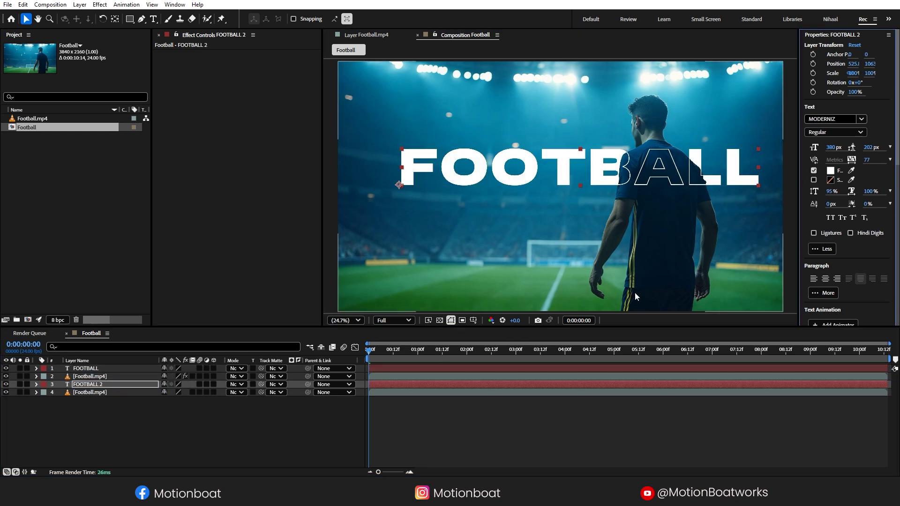
pyautogui.click(294, 395)
pyautogui.press('space')
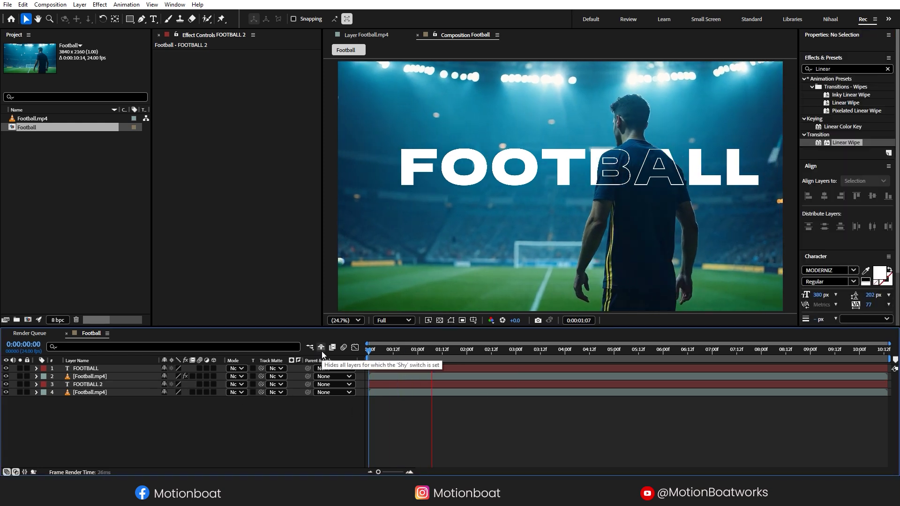
pyautogui.press('space')
# Apply the Linear Wipe animation preset to both the FOOTBALL and FOOTBALL 2 text layers.
pyautogui.click(75, 369)
pyautogui.keyDown('ctrl'); pyautogui.click(75, 384); pyautogui.keyUp('ctrl')
pyautogui.click(632, 437)
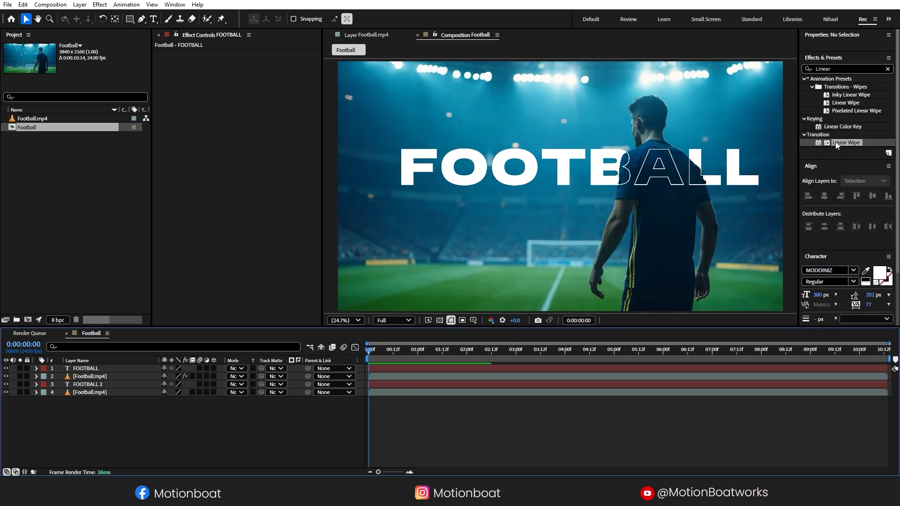
pyautogui.click(836, 103)
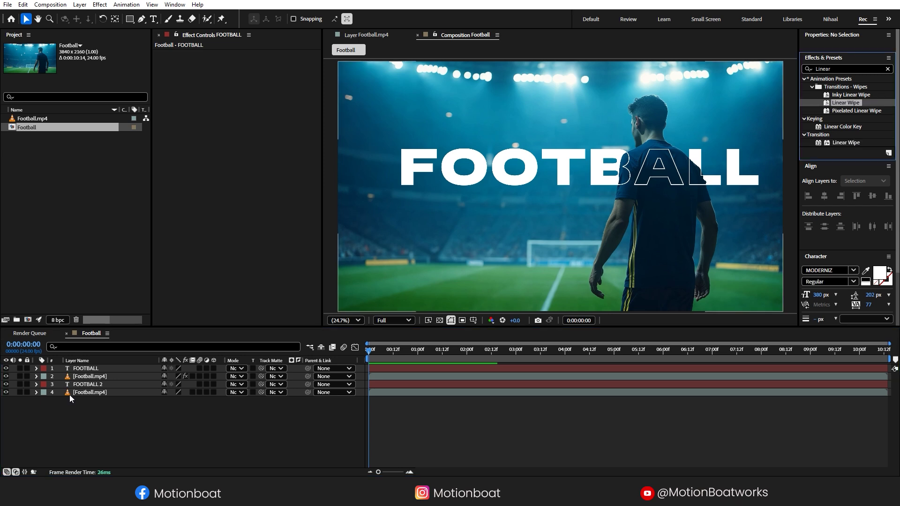
pyautogui.click(79, 385)
pyautogui.scroll(-5, 844, 113)
pyautogui.doubleClick(835, 124)
pyautogui.click(86, 369)
pyautogui.hotkey('ctrl', 'v')
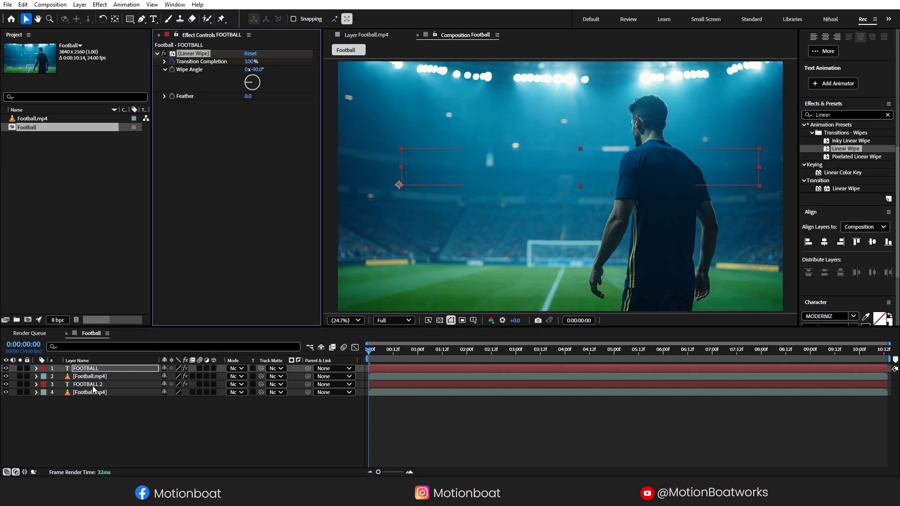
# Reveal the Transition Completion keyframes on both text layers, apply Easy Ease to them and preview the text reveal.
pyautogui.keyDown('ctrl'); pyautogui.click(93, 385); pyautogui.keyUp('ctrl')
pyautogui.press('u')
pyautogui.press('F9')
pyautogui.moveTo(427, 378); pyautogui.dragTo(377, 375)
pyautogui.click(355, 347)
pyautogui.press('space')
pyautogui.click(356, 348)
pyautogui.press('space')
pyautogui.press('space')
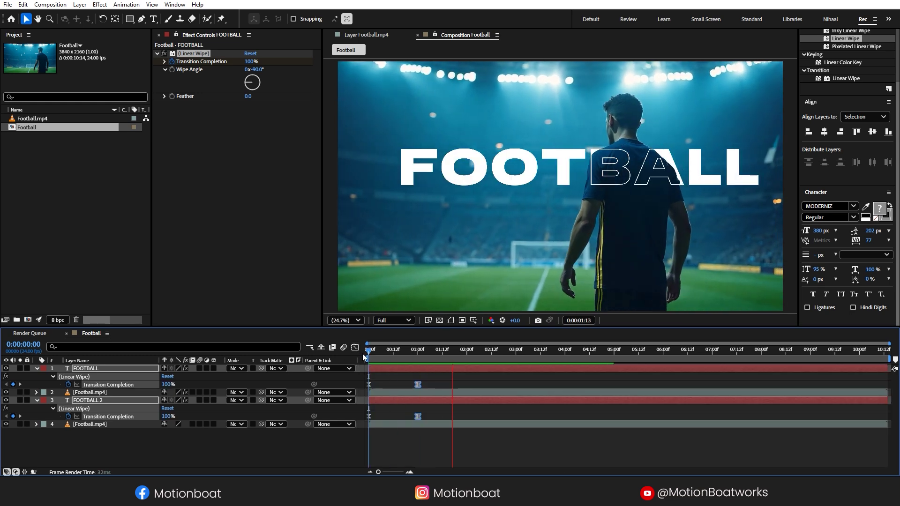